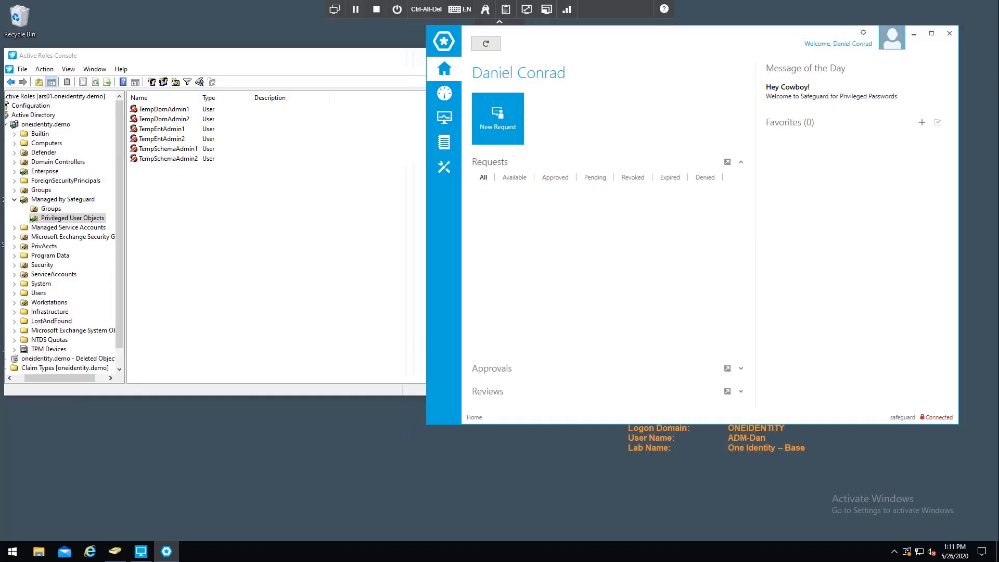
Bring the Active Roles Console showing the Privileged User Objects list in front of Safeguard
click(267, 60)
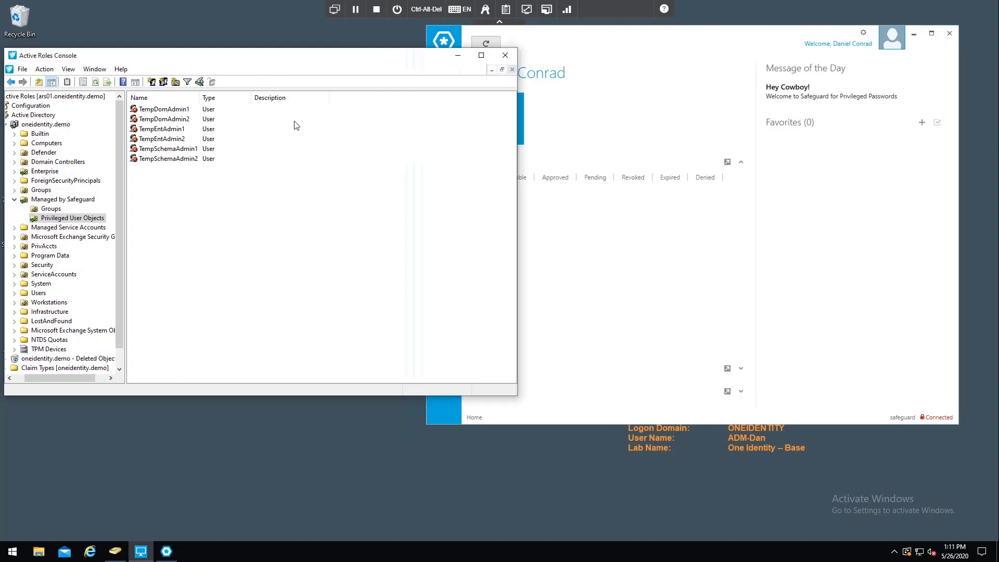
click(167, 113)
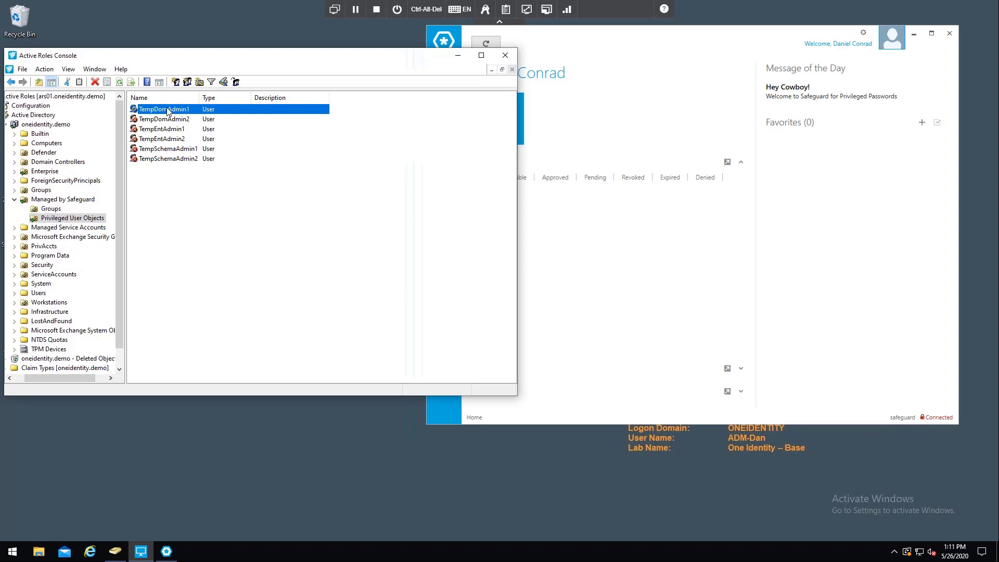
double_click(167, 111)
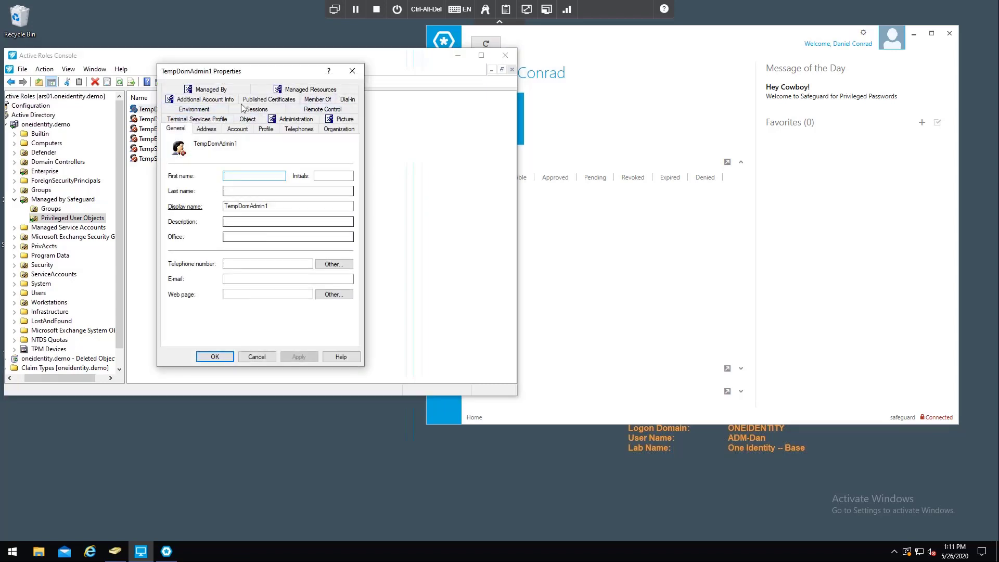
click(318, 99)
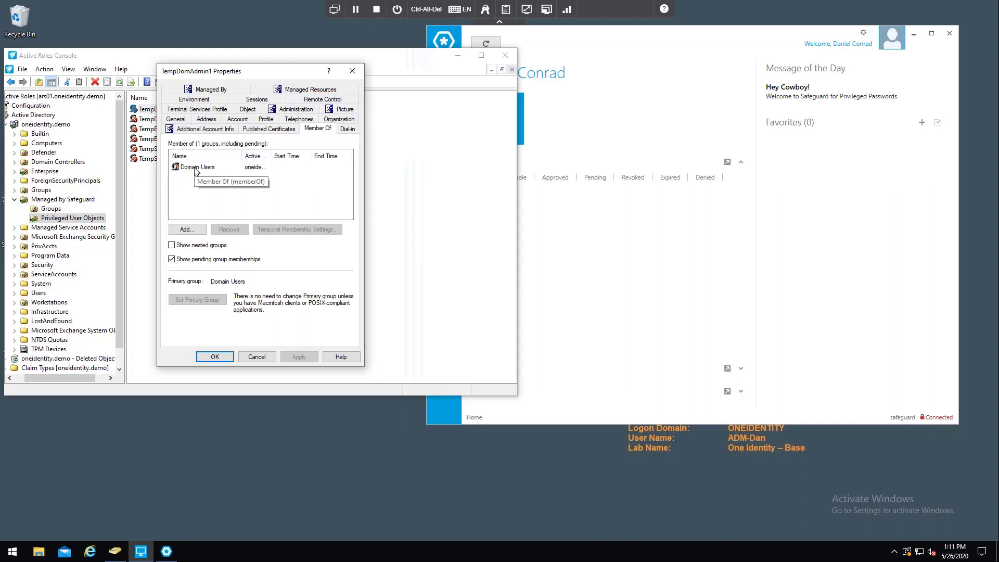
click(256, 357)
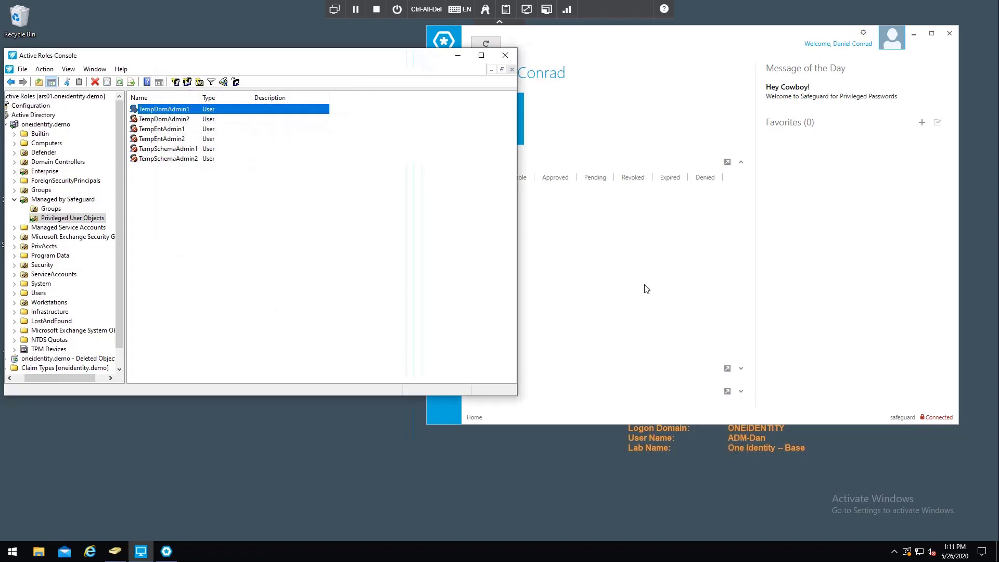
Submit a new 2-hour Password request for TempDomAdmin1 on the OneIdentity Domain asset
click(586, 135)
click(500, 113)
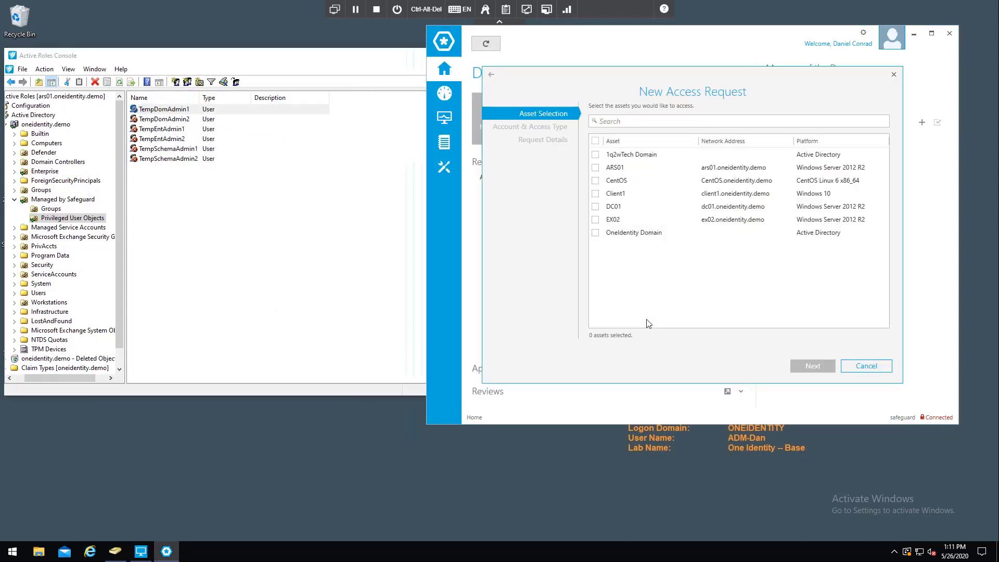
click(595, 233)
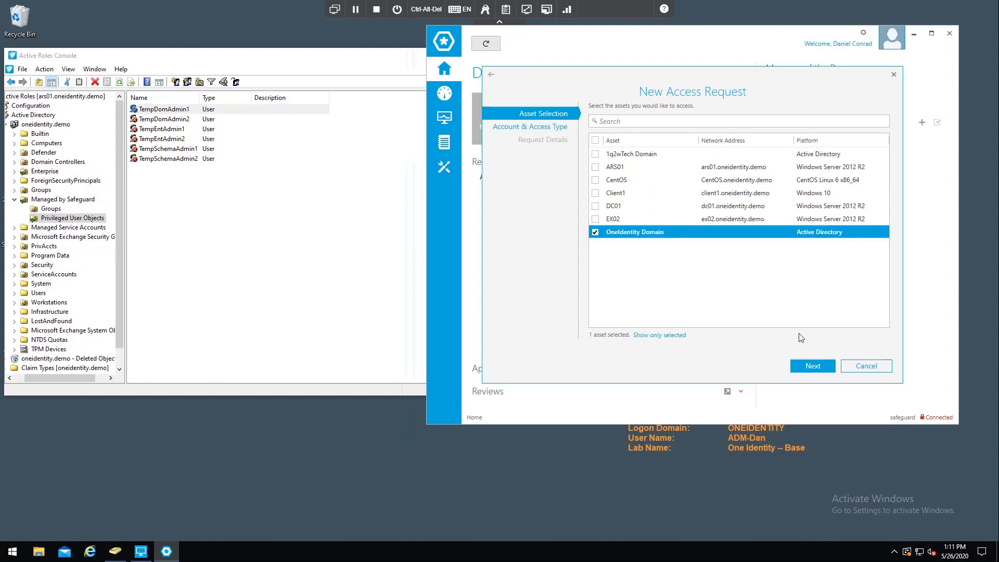
click(819, 365)
click(743, 159)
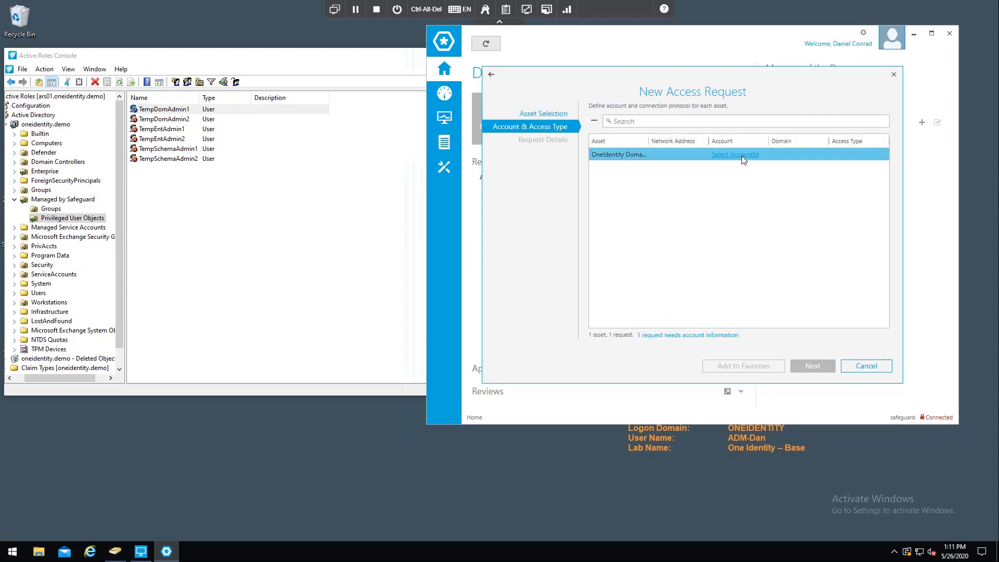
click(743, 155)
click(579, 178)
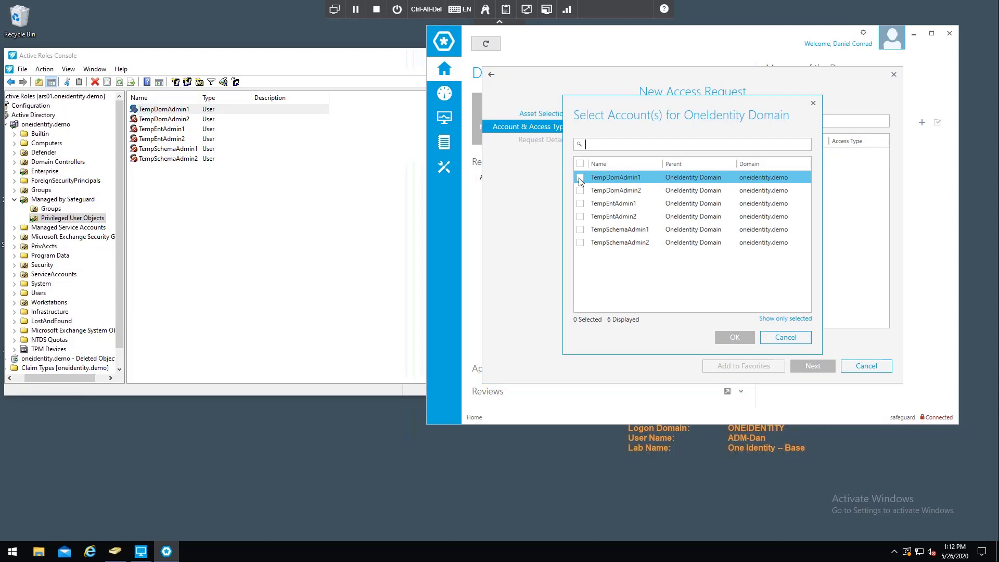
click(730, 339)
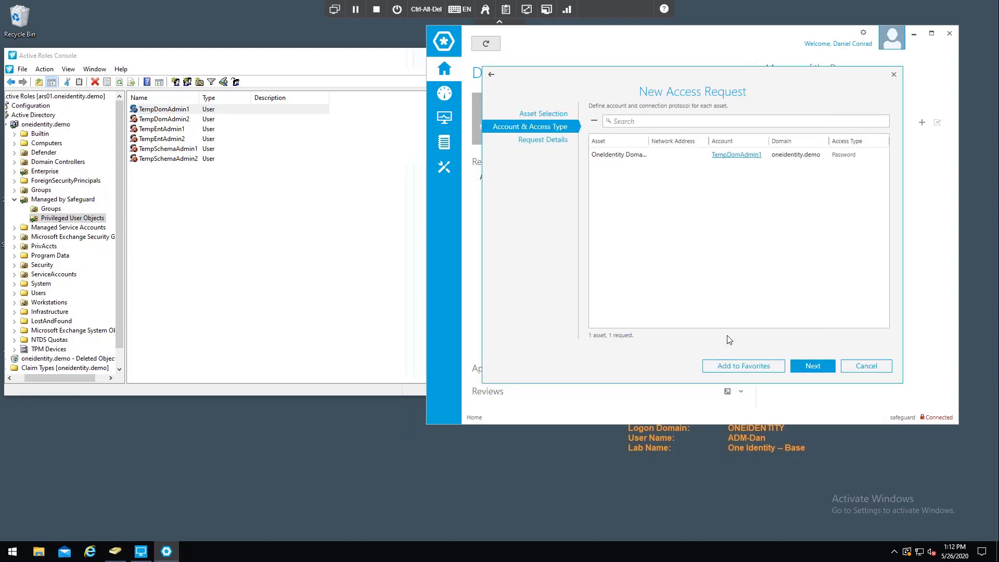
click(813, 366)
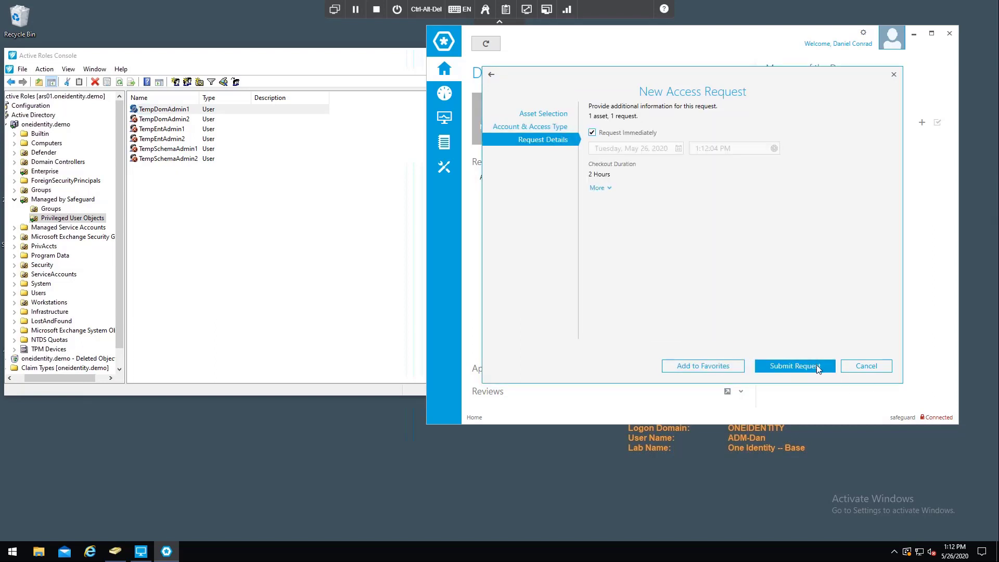
click(817, 366)
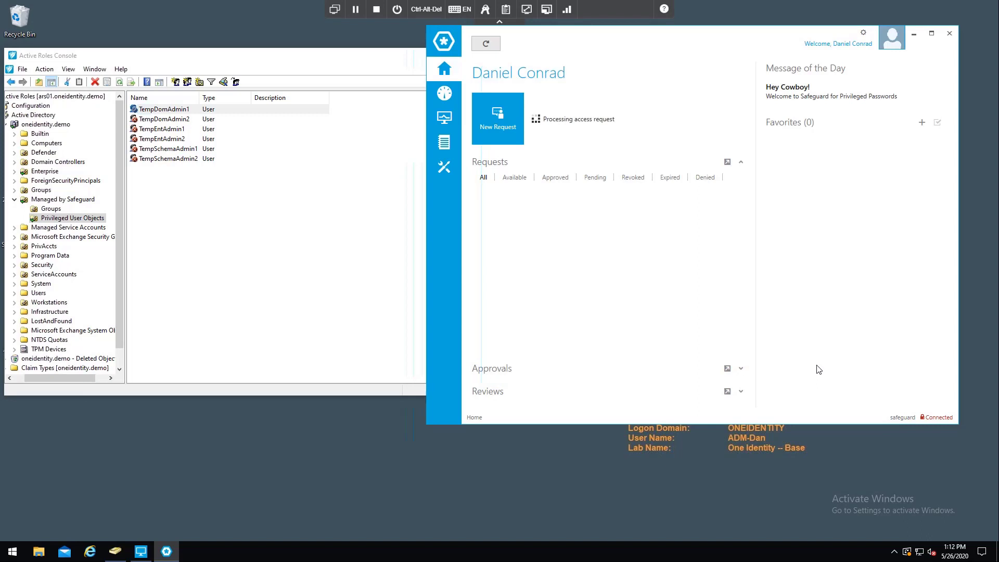
Refresh Privileged User Objects and verify TempDomAdmin1 is now a member of SG_DomainAdmins
click(486, 43)
click(176, 238)
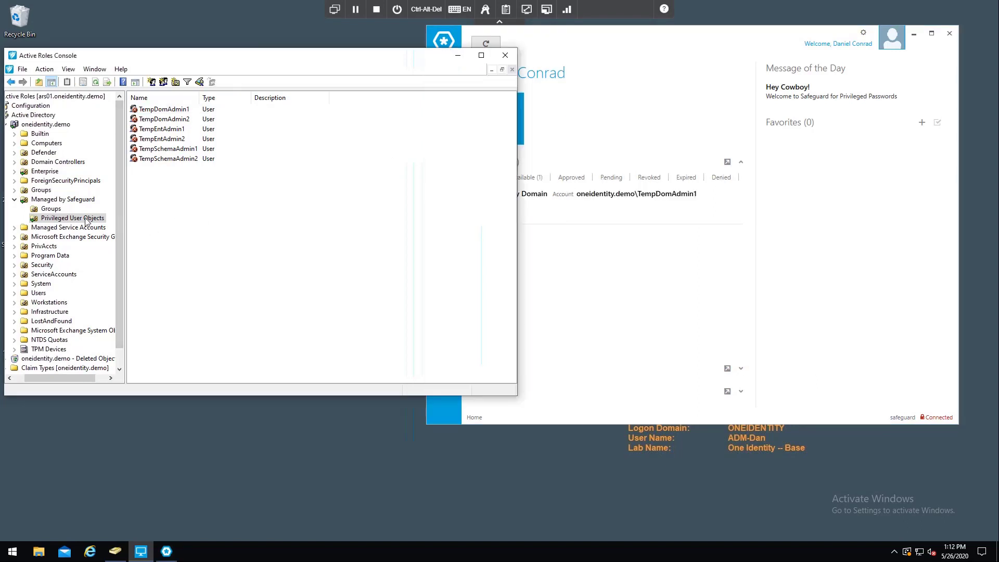
click(79, 218)
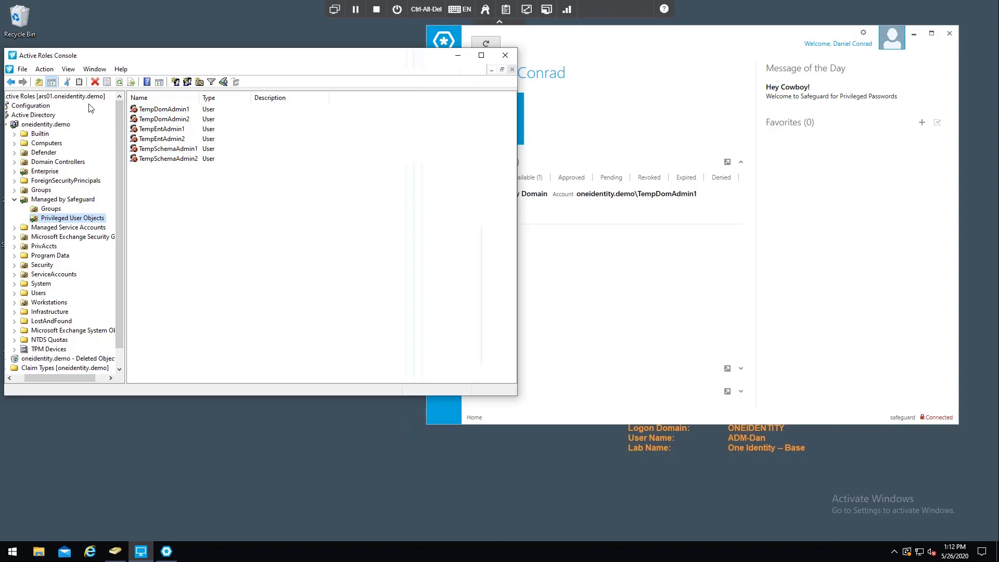
click(120, 83)
double_click(167, 112)
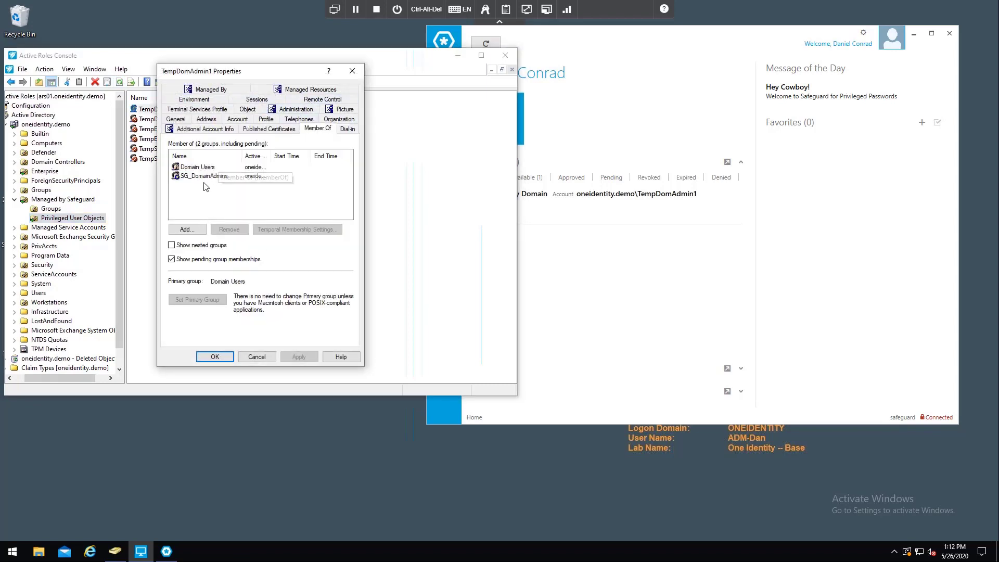
click(203, 176)
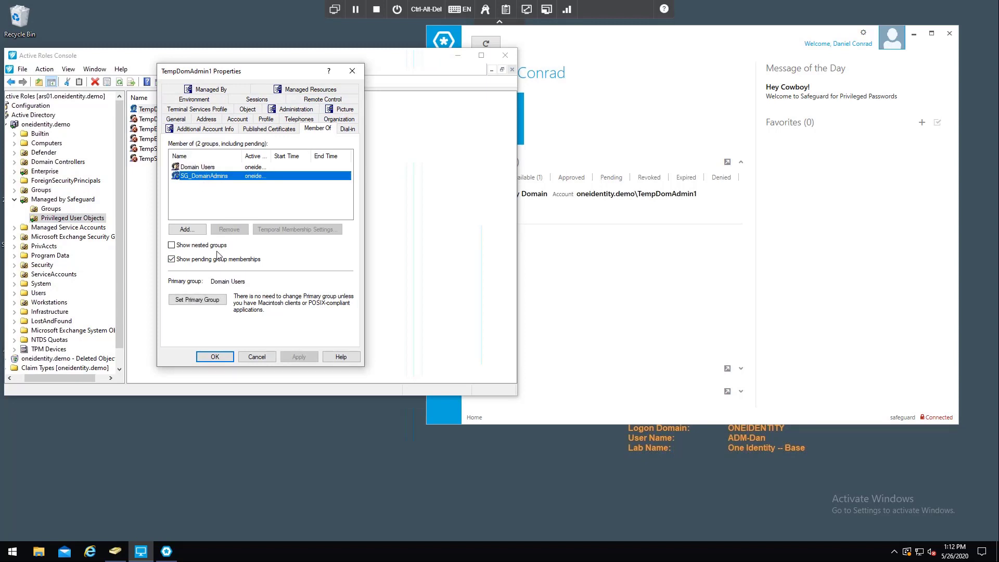
click(257, 357)
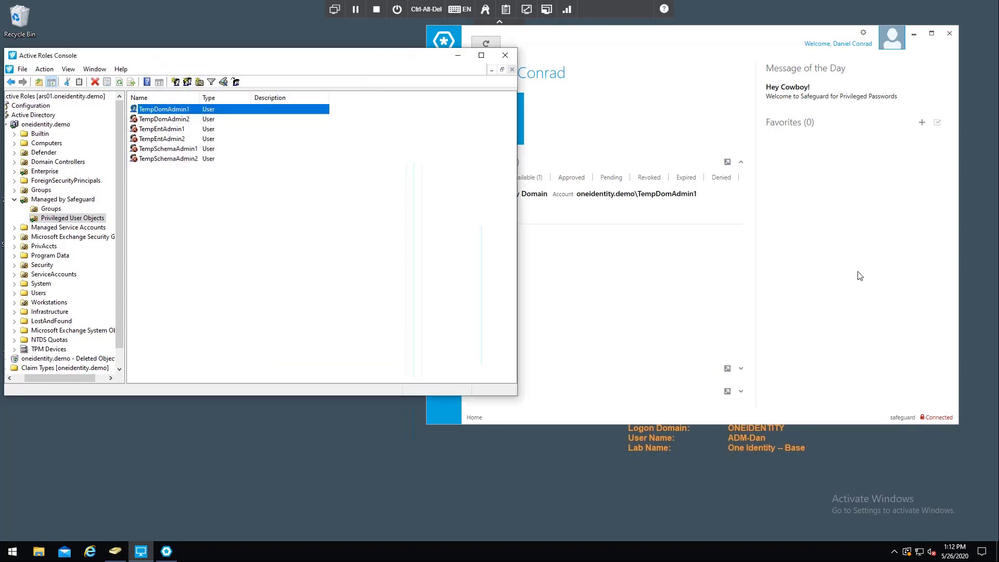
Reveal and select TempDomAdmin1's checked-out password, then check the account back in
click(574, 206)
click(575, 203)
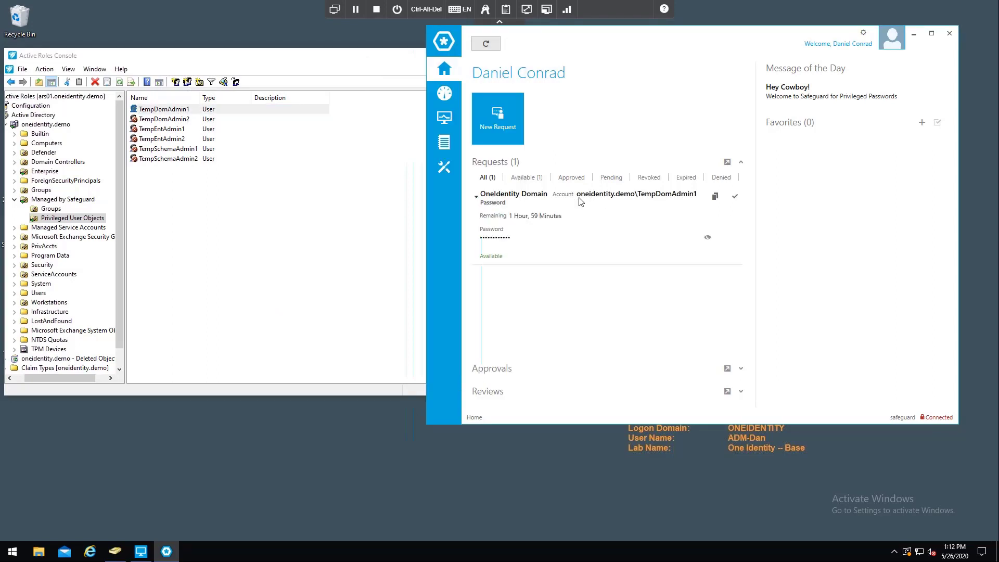
click(708, 238)
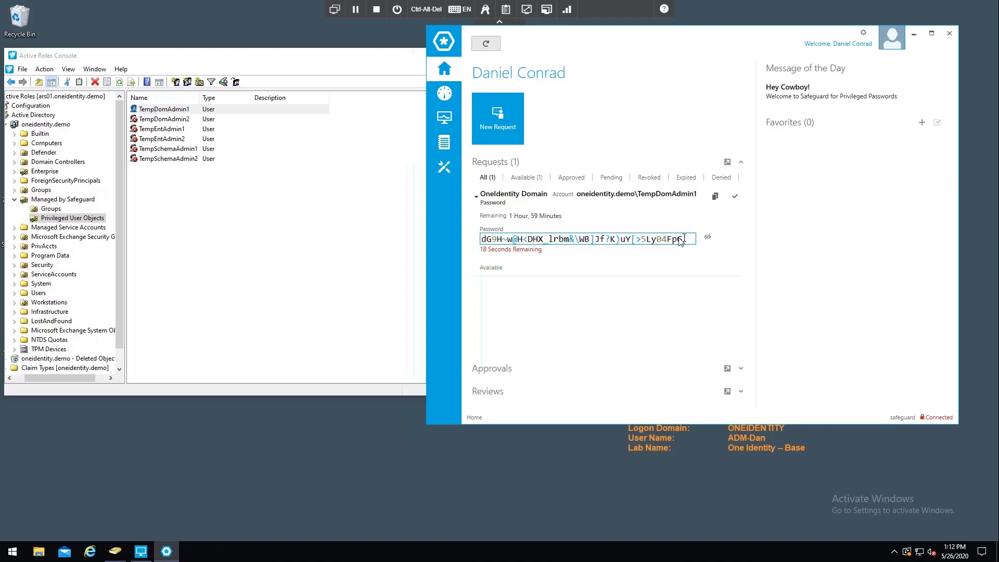
drag(682, 239, 423, 238)
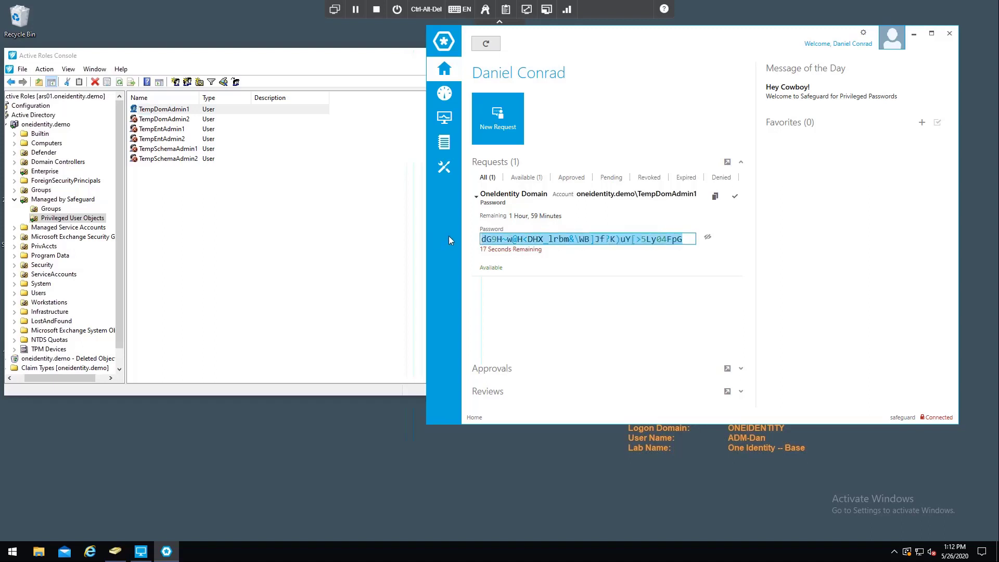
click(736, 198)
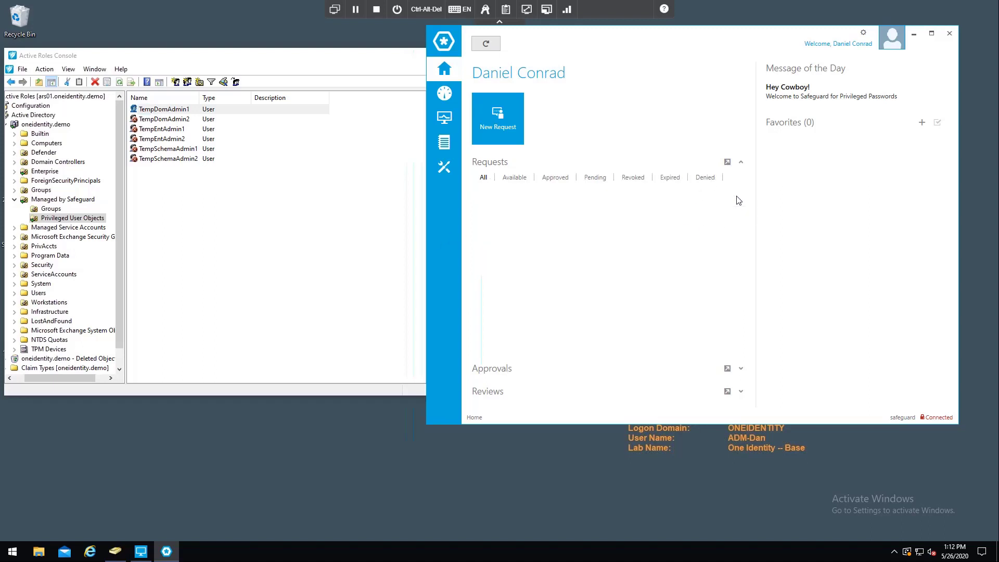
Reload the privileged users and verify TempDomAdmin1's membership is back to only Domain Users
click(306, 224)
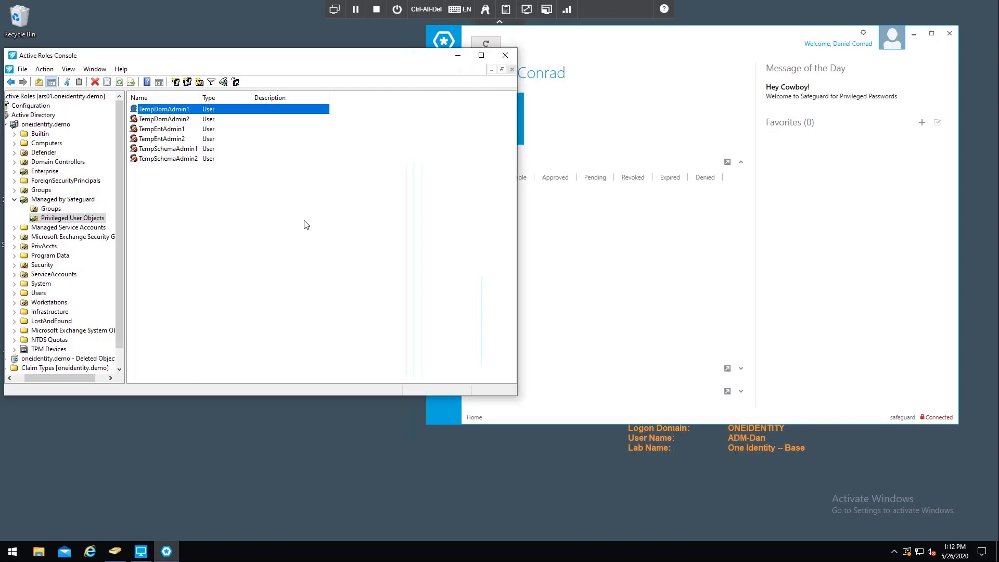
click(88, 219)
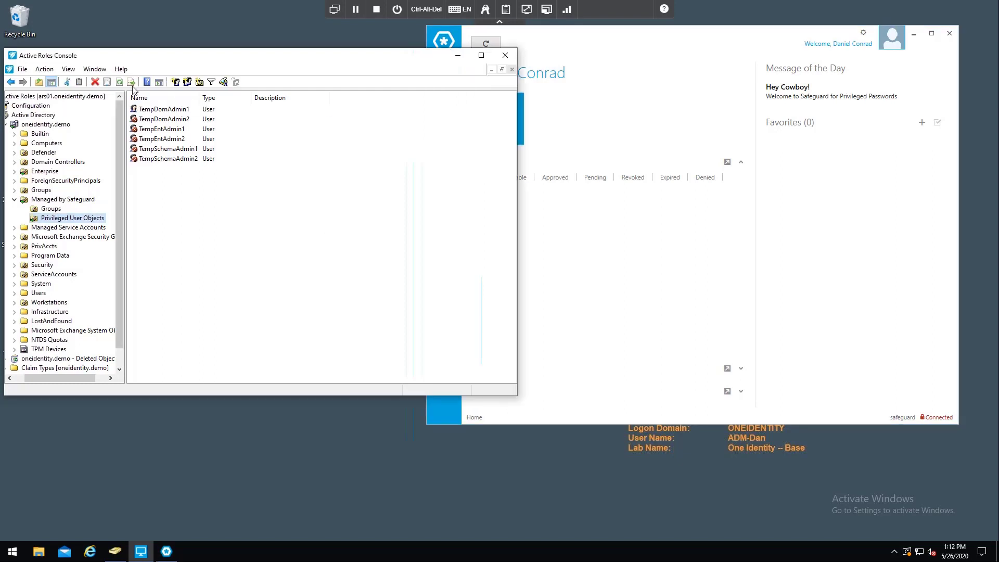
double_click(152, 110)
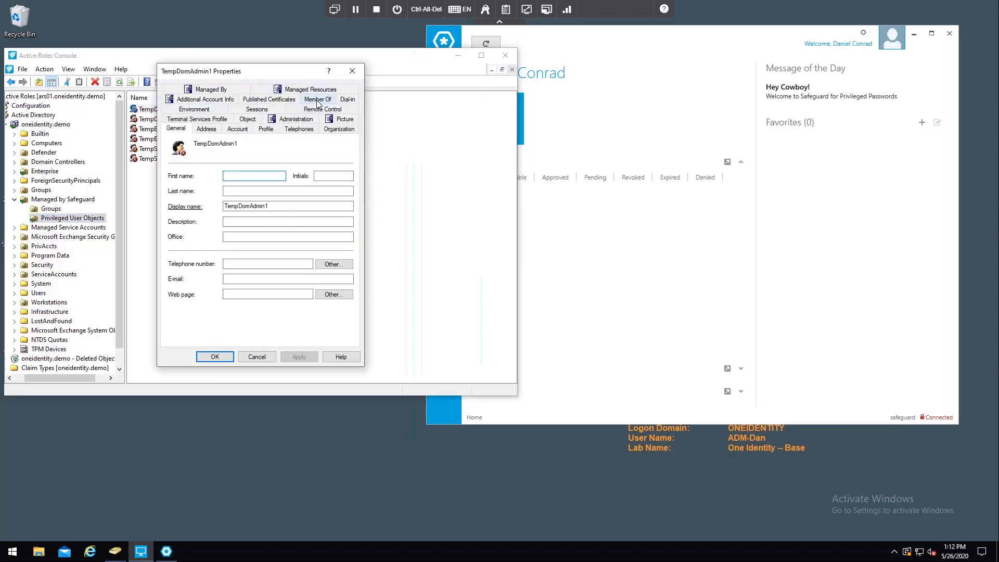
click(315, 100)
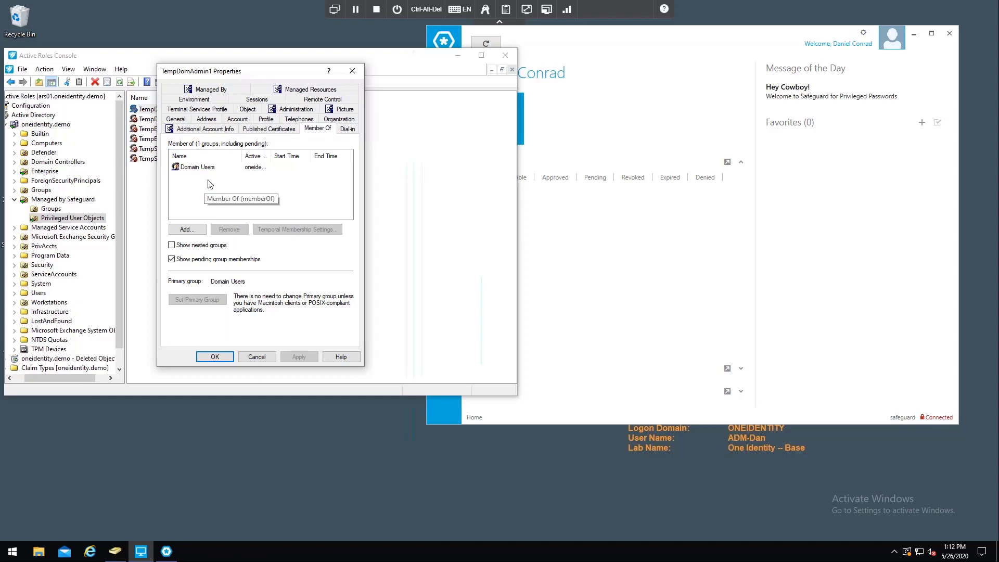
click(256, 357)
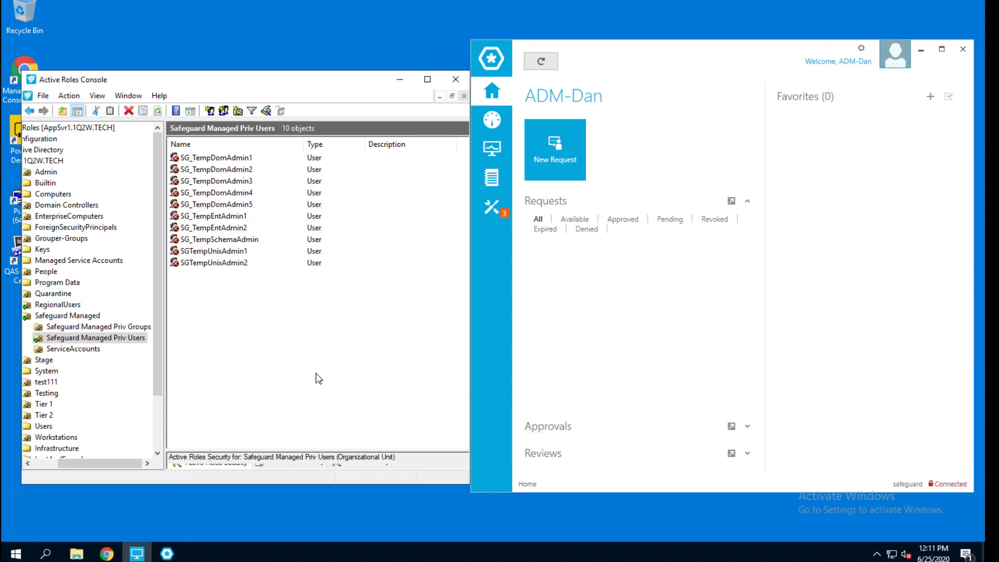
Select SGTempUnixAdmin1 and SGTempUnixAdmin2, then the SGTempUnixAdmins group in Safeguard Managed Priv Groups
click(214, 253)
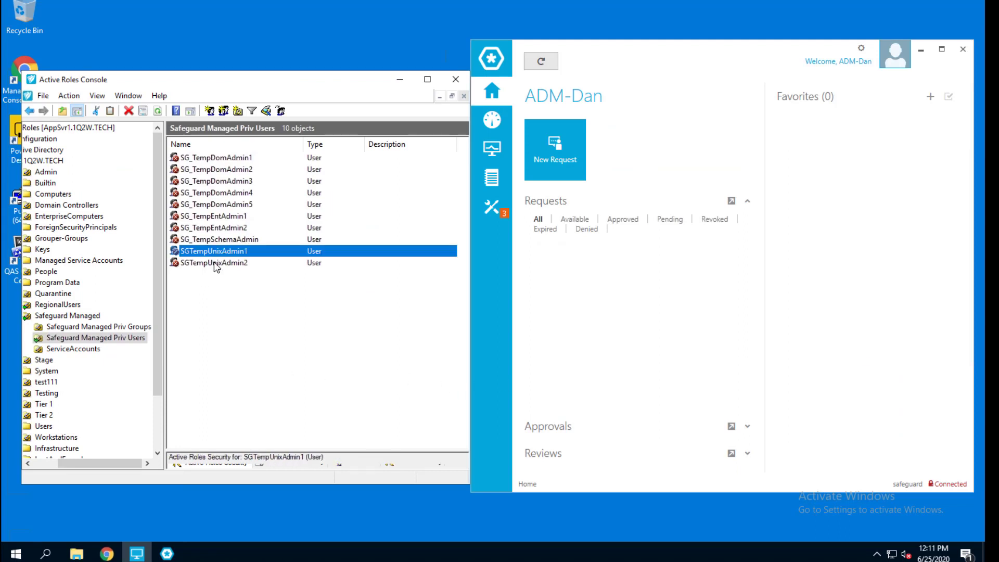
click(216, 264)
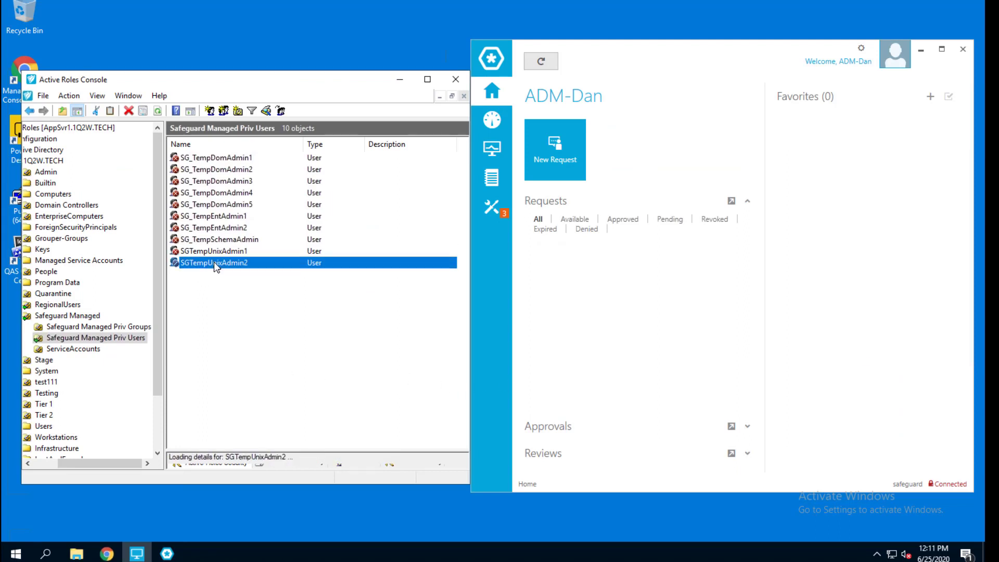
click(128, 328)
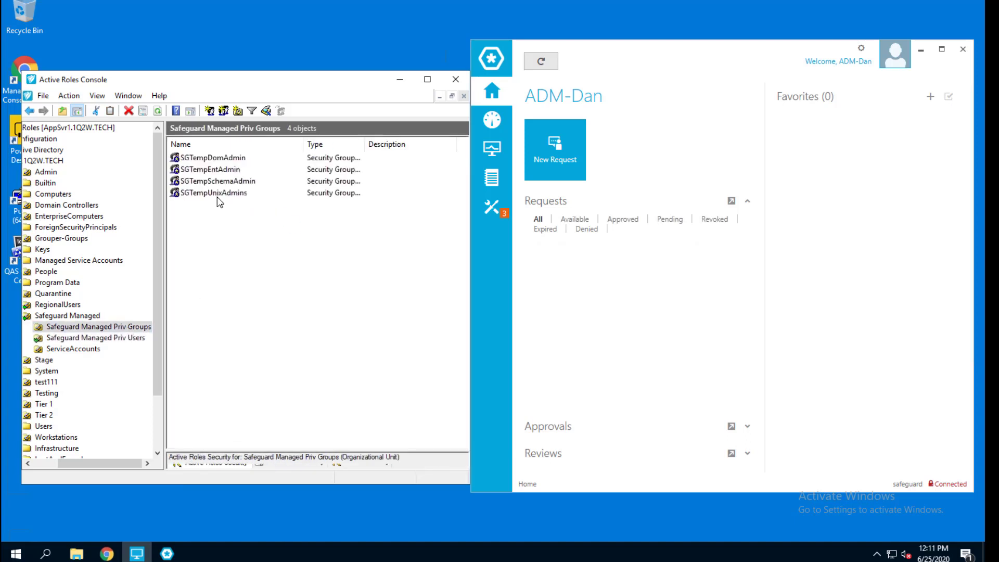
click(217, 193)
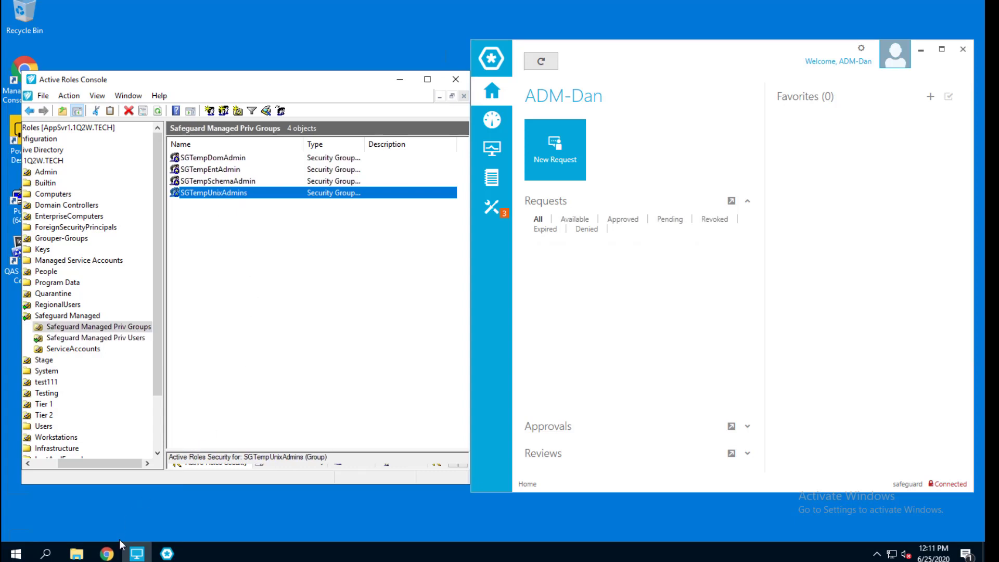
click(108, 553)
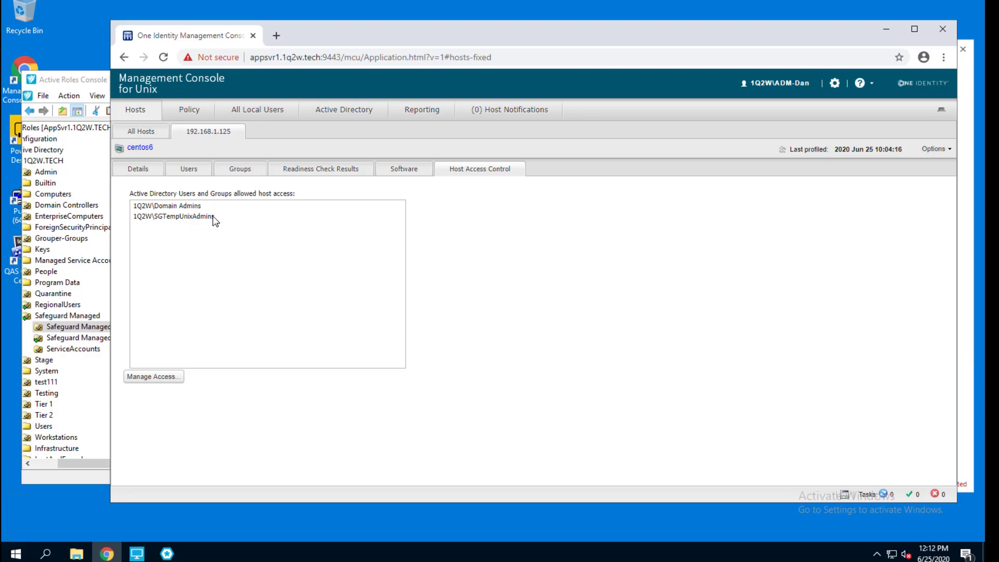
Submit a 2-hour SSH access request for sgtempunixadmin1 on the CentOS6 asset
click(885, 31)
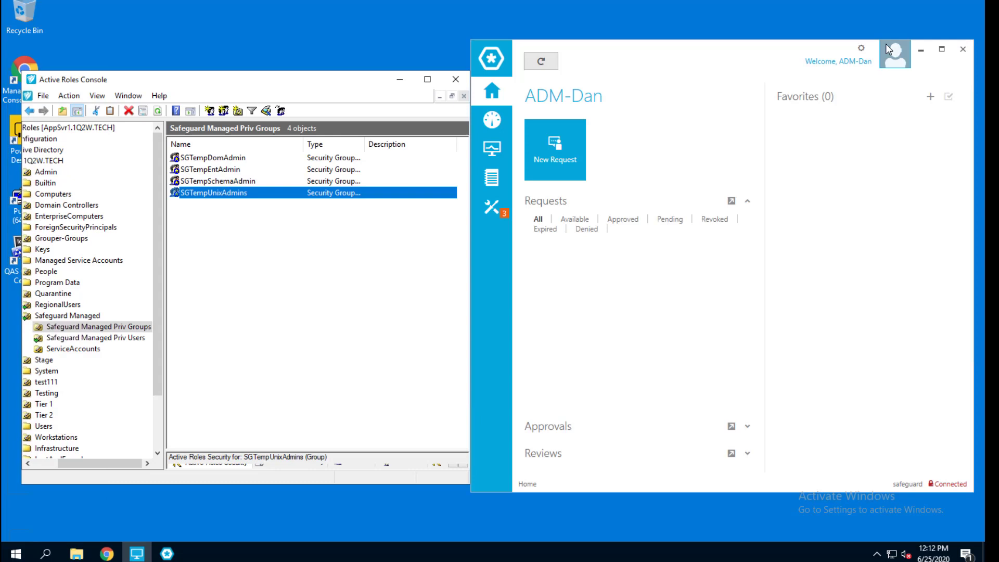
click(115, 338)
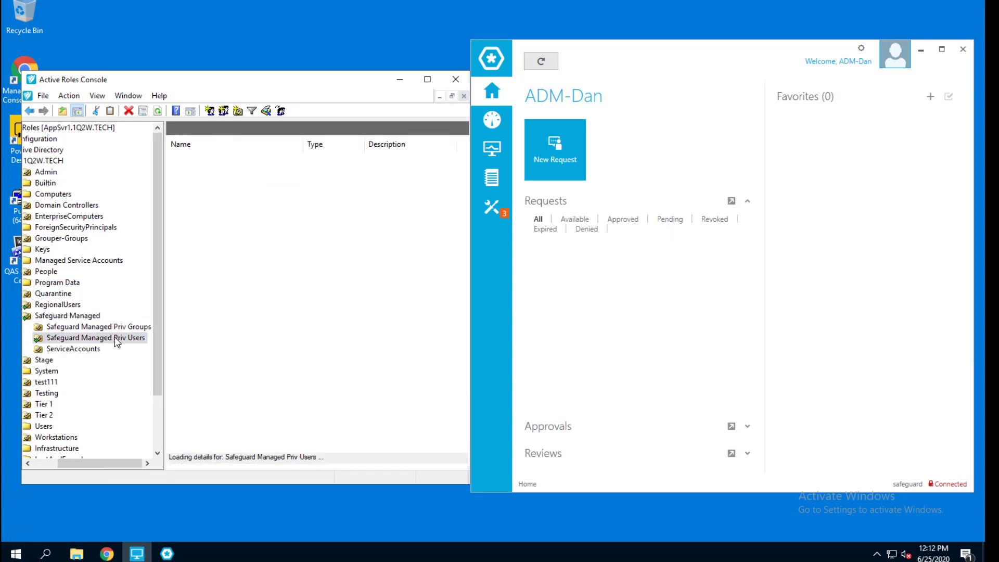
click(565, 151)
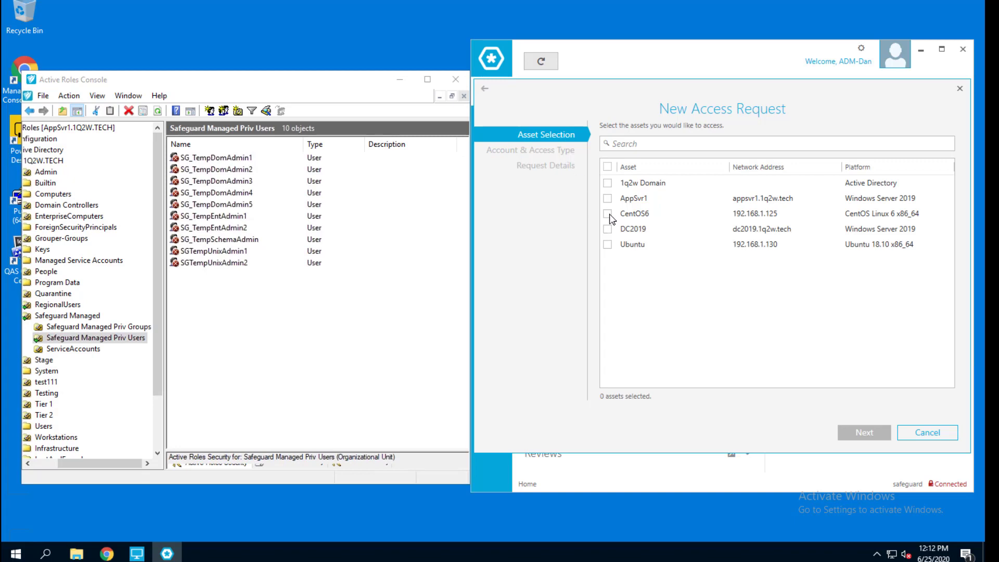
click(609, 213)
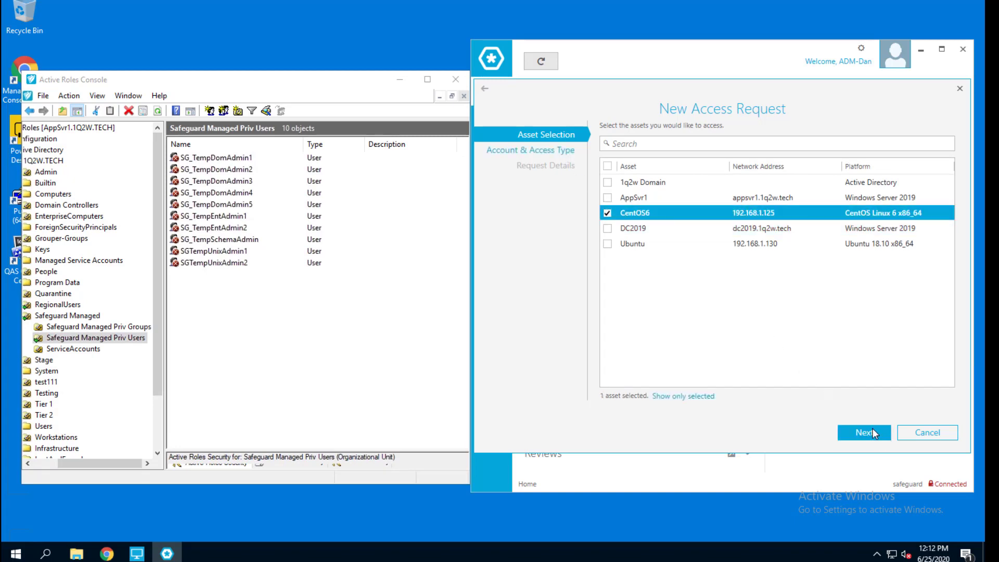
click(870, 432)
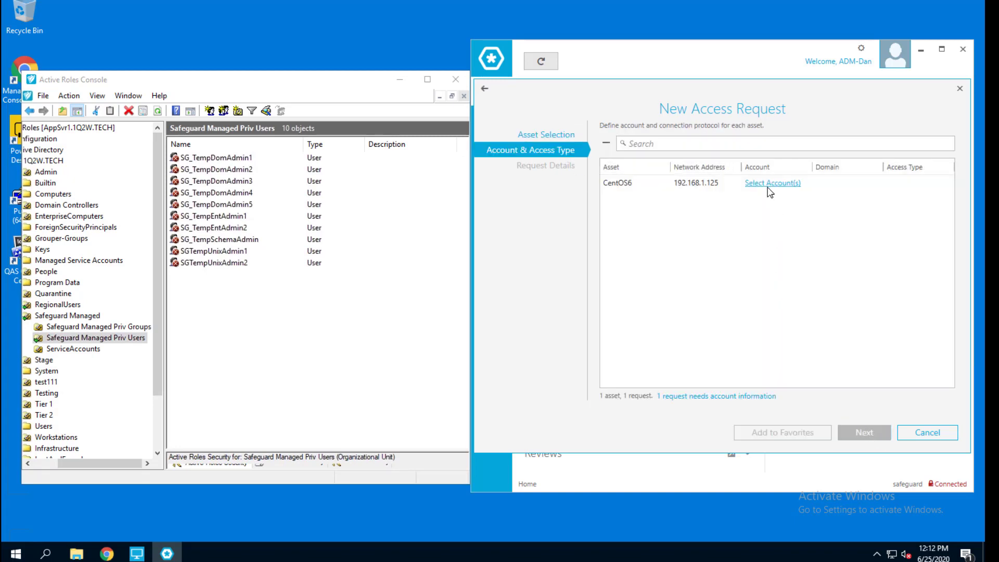
click(768, 185)
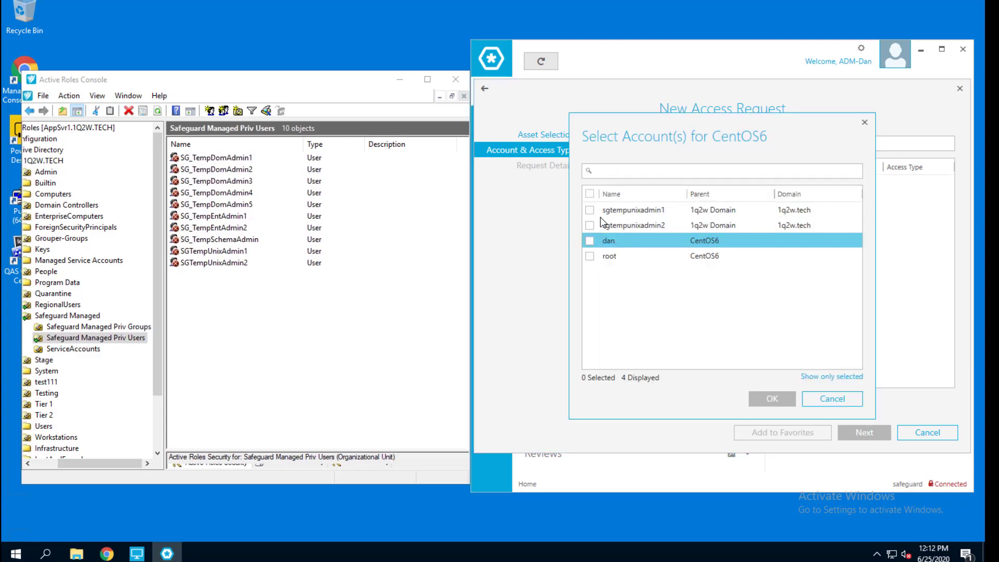
click(589, 210)
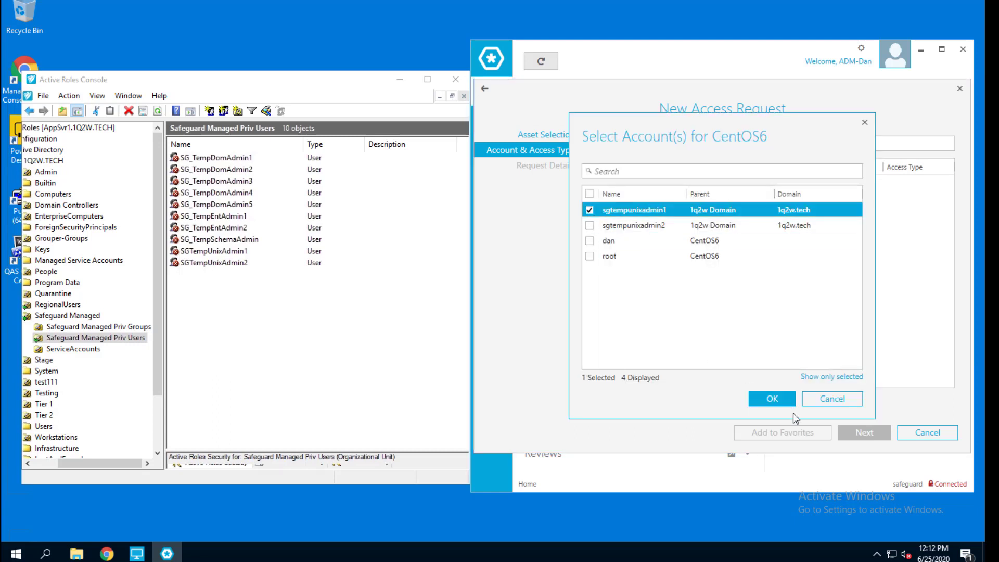
click(771, 399)
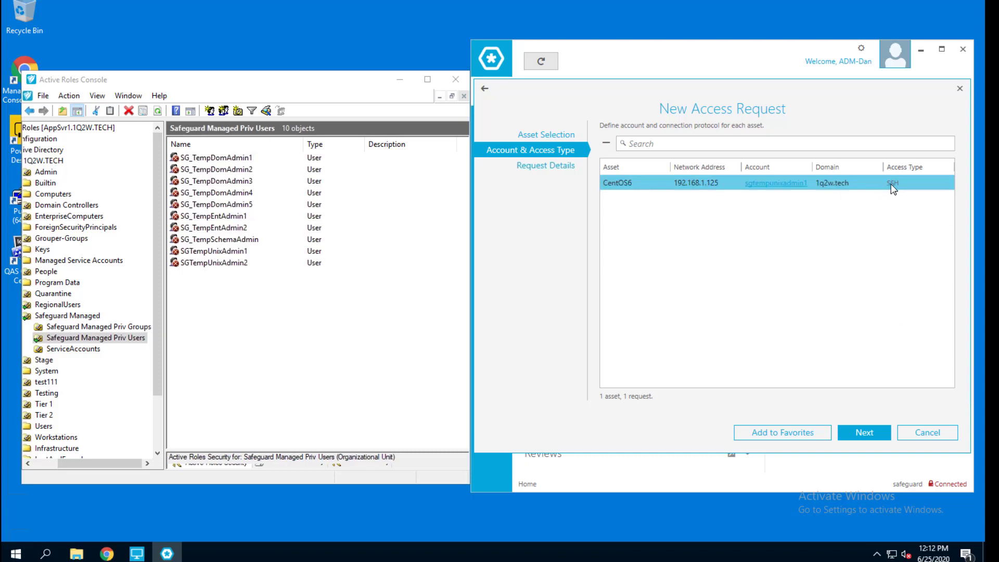
click(864, 433)
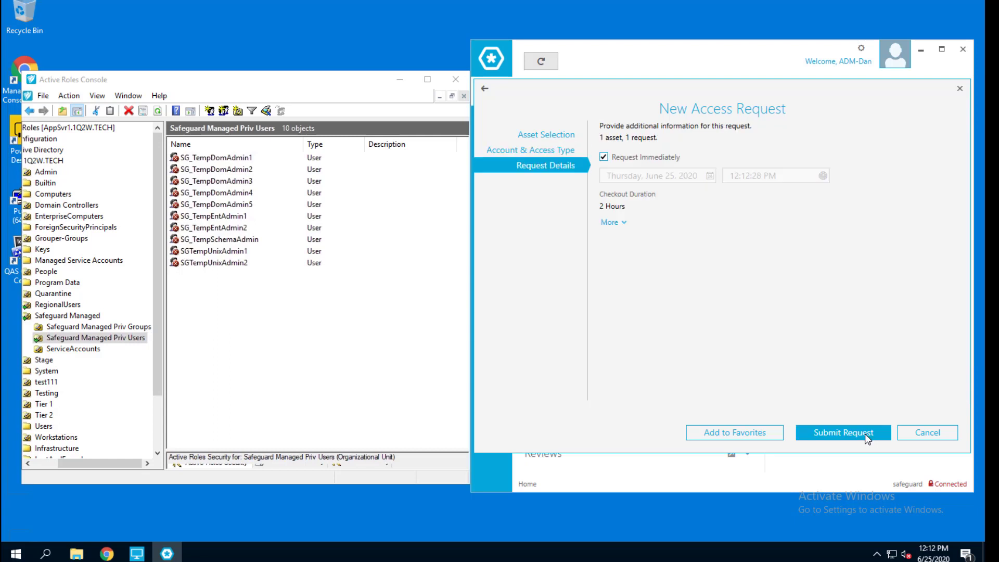
click(865, 433)
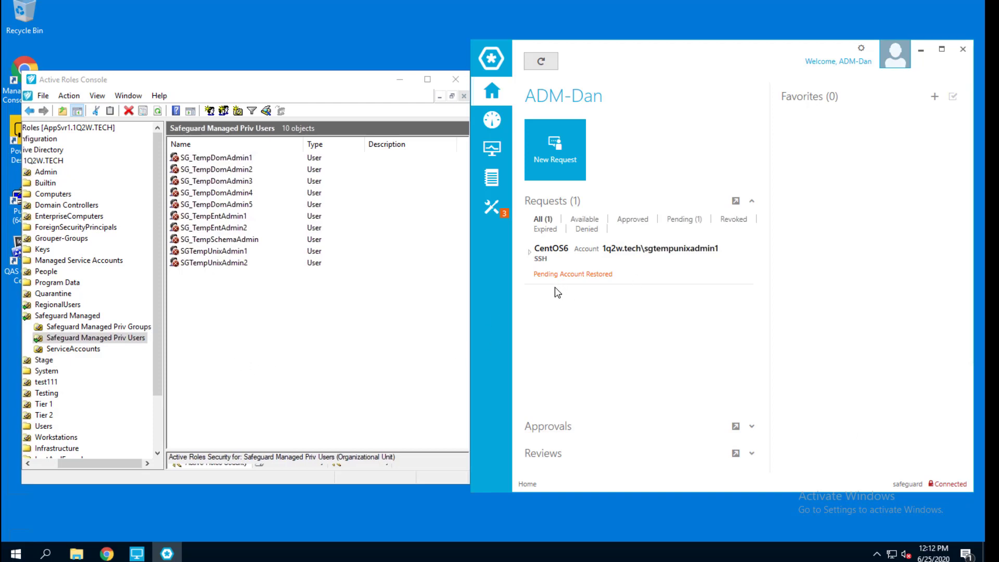
Refresh the privileged users and verify SGTempUnixAdmin1 is now a member of SGTempUnixAdmins
click(103, 342)
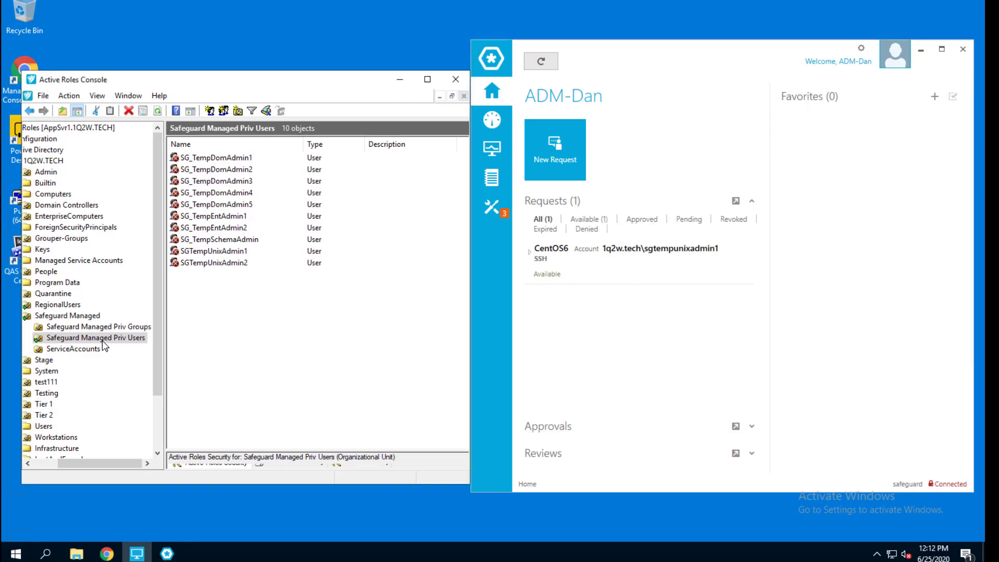
click(158, 111)
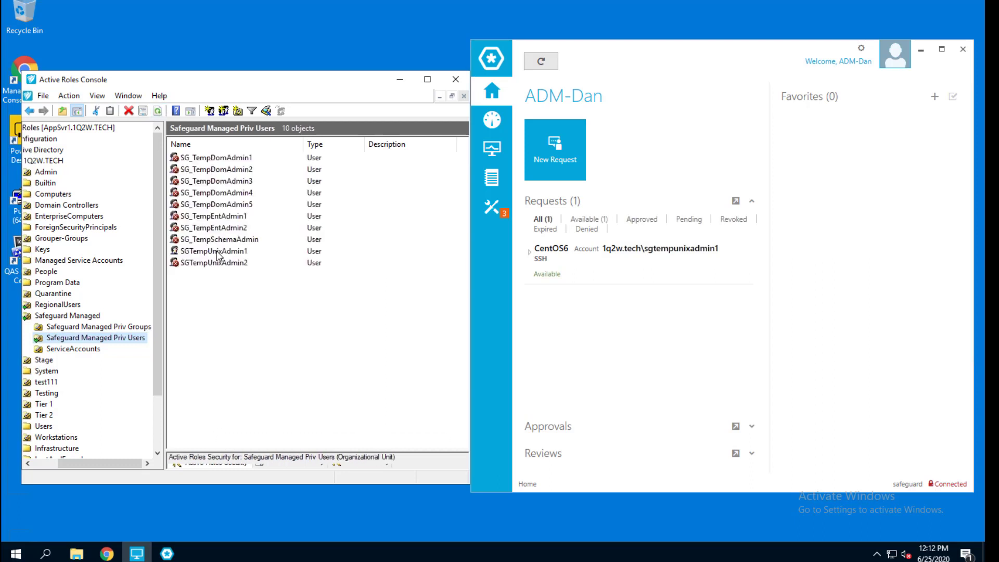
double_click(217, 252)
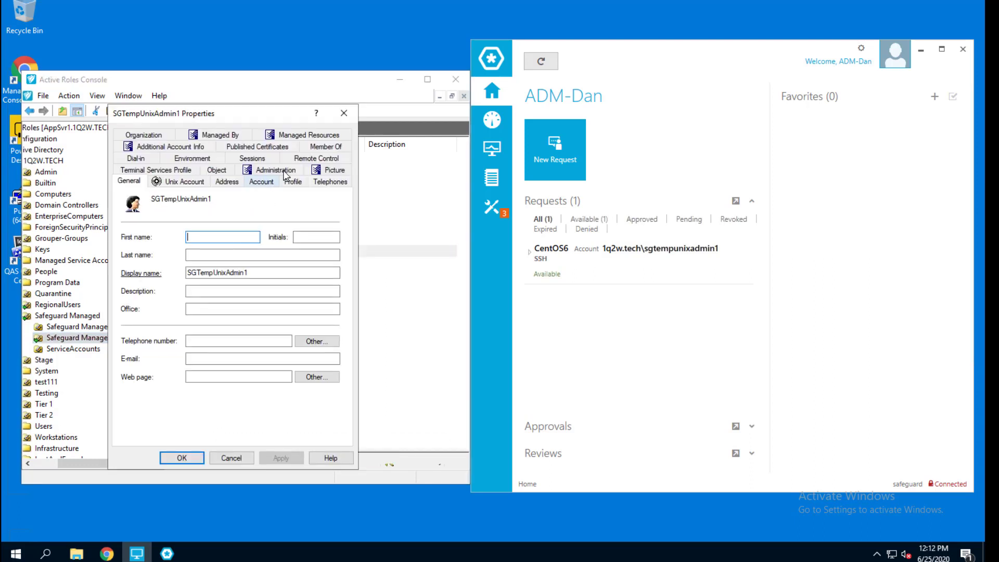
click(314, 148)
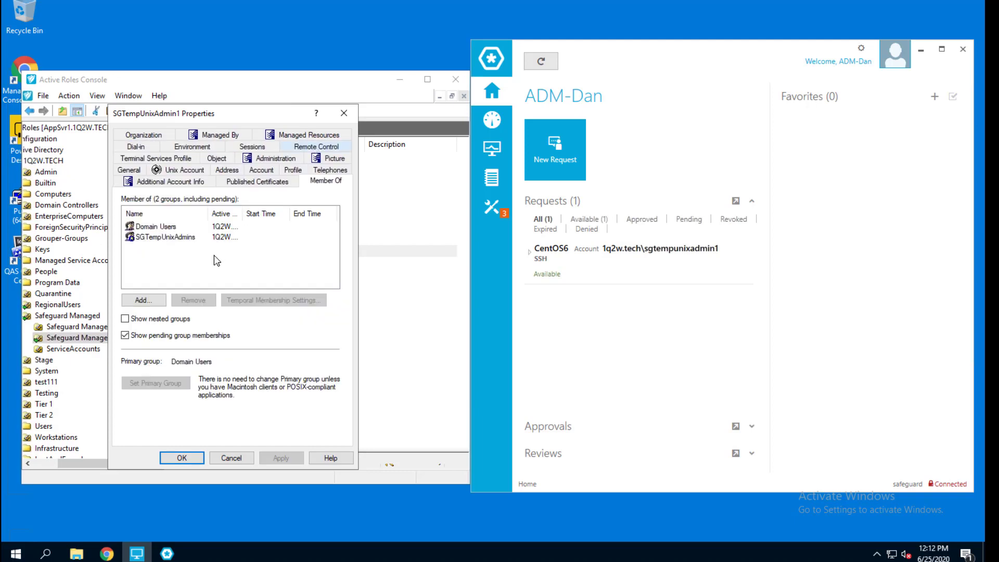
click(232, 458)
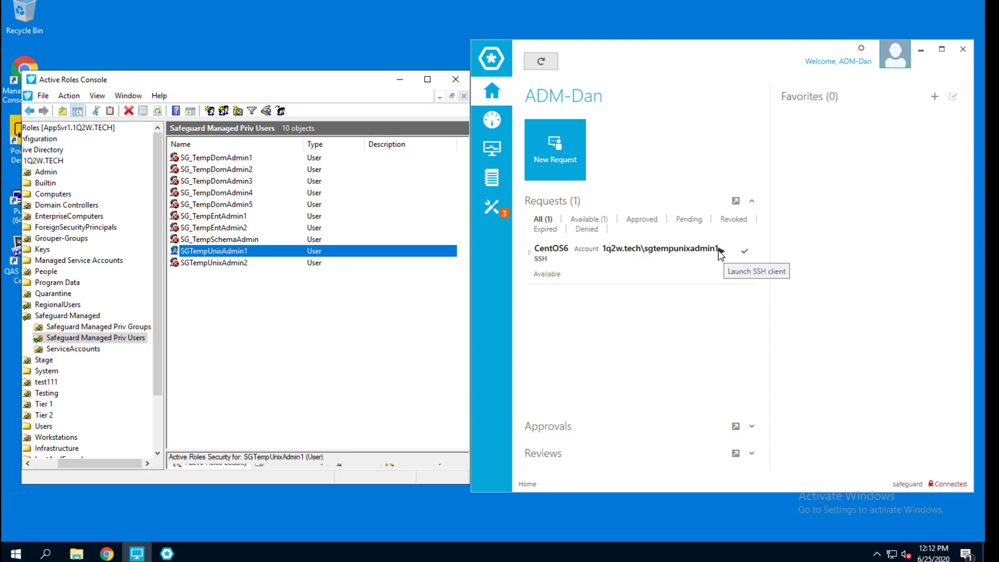
Launch an SSH session to CentOS6, run whoami to confirm sgtempunixadmin1, then exit
click(720, 253)
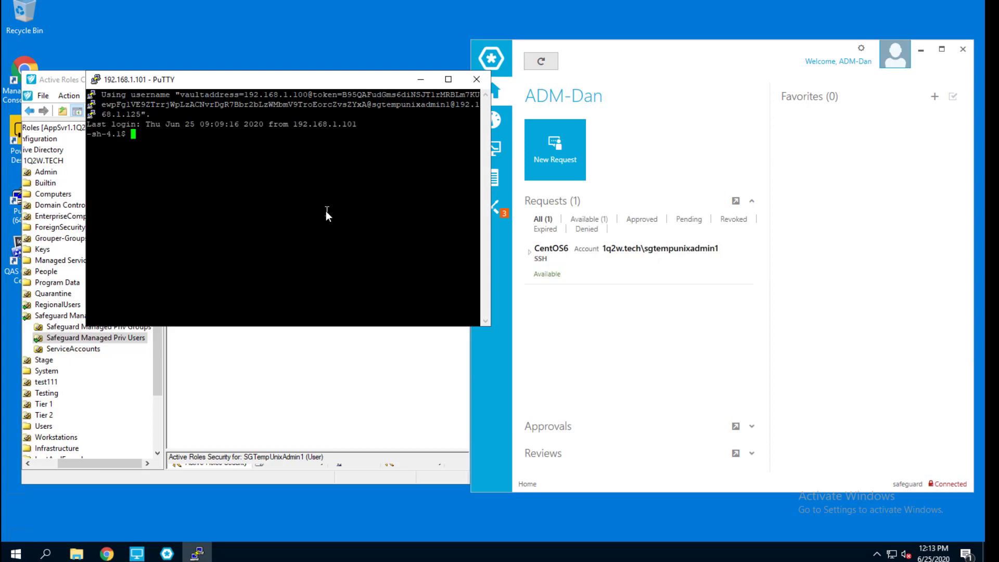
text(whoami)
key(Return)
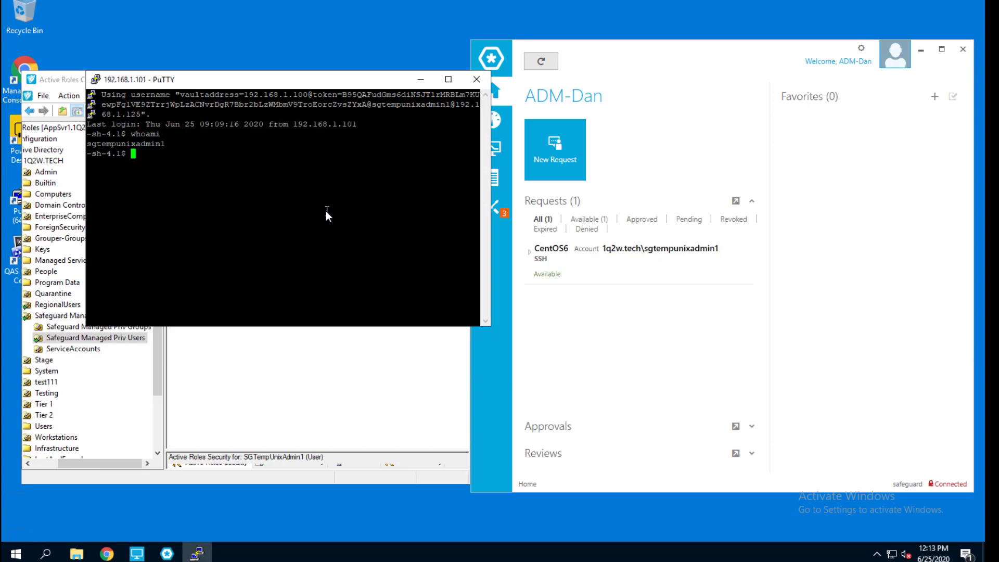
text(exit)
key(Return)
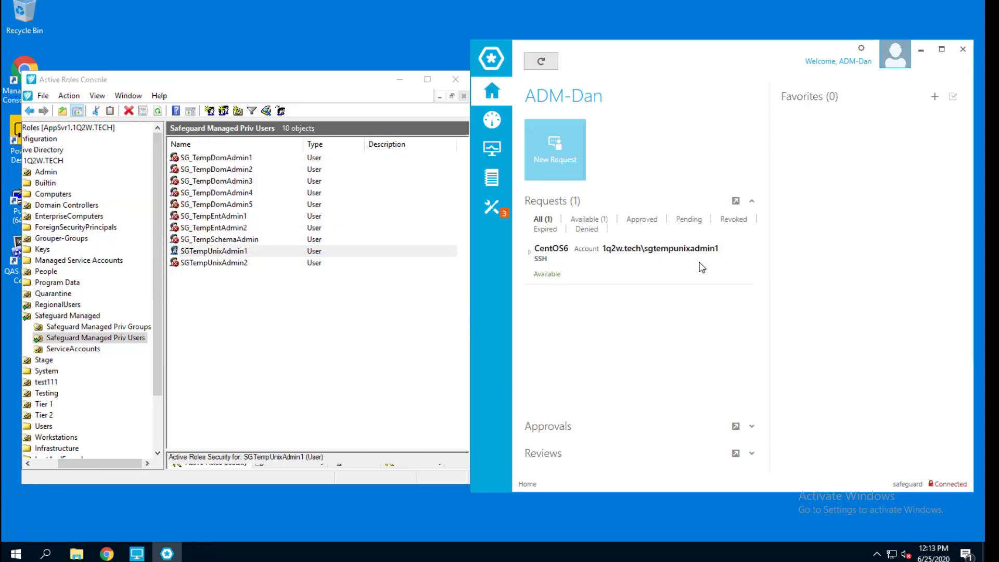
Check in the CentOS6 request and verify SGTempUnixAdmin1 belongs only to Domain Users again
click(746, 252)
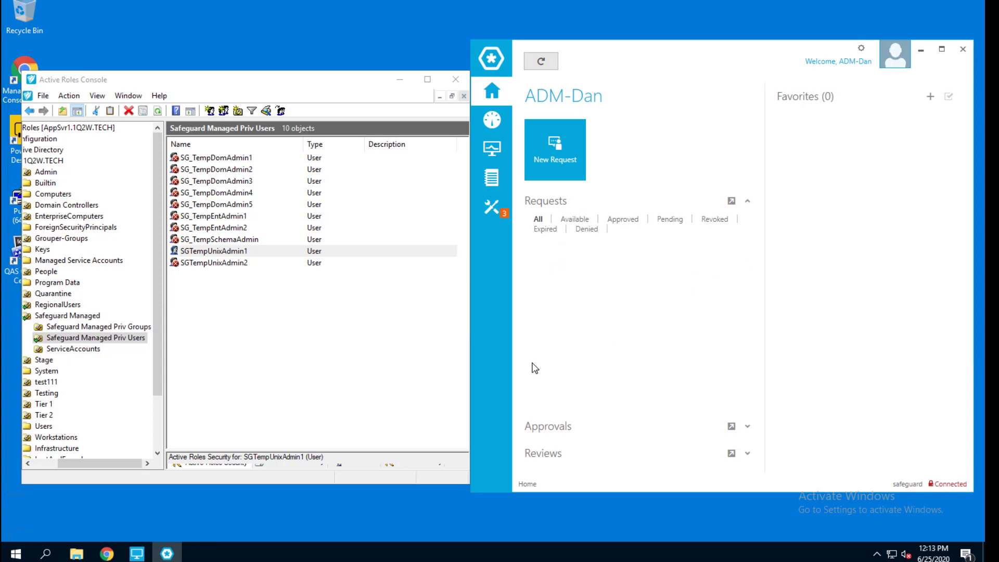
click(94, 337)
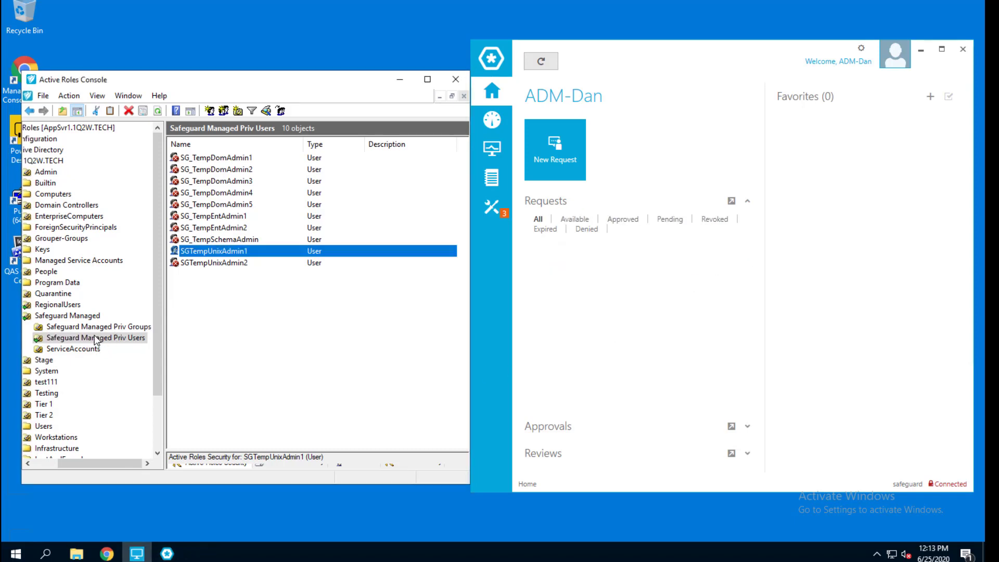
click(157, 110)
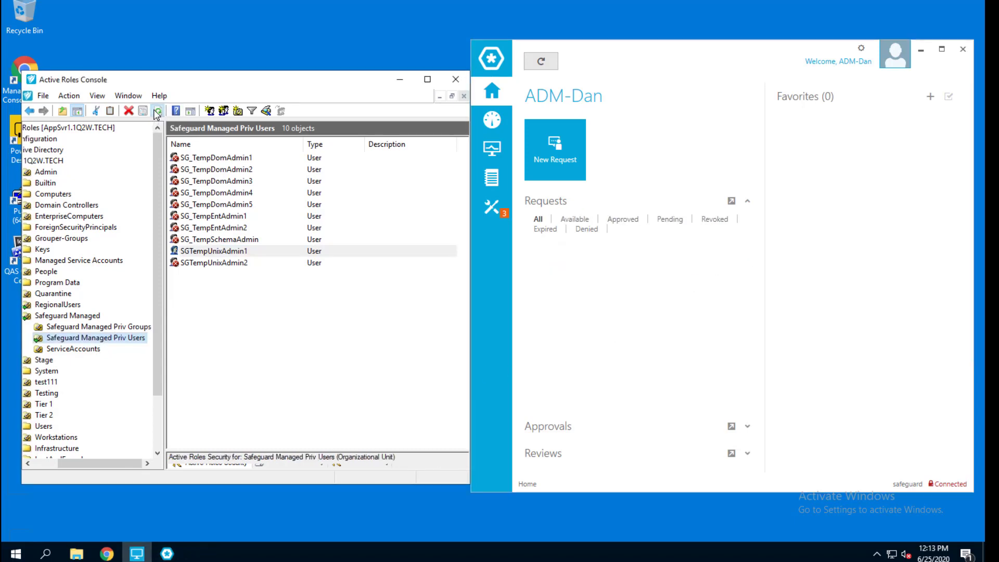
double_click(198, 251)
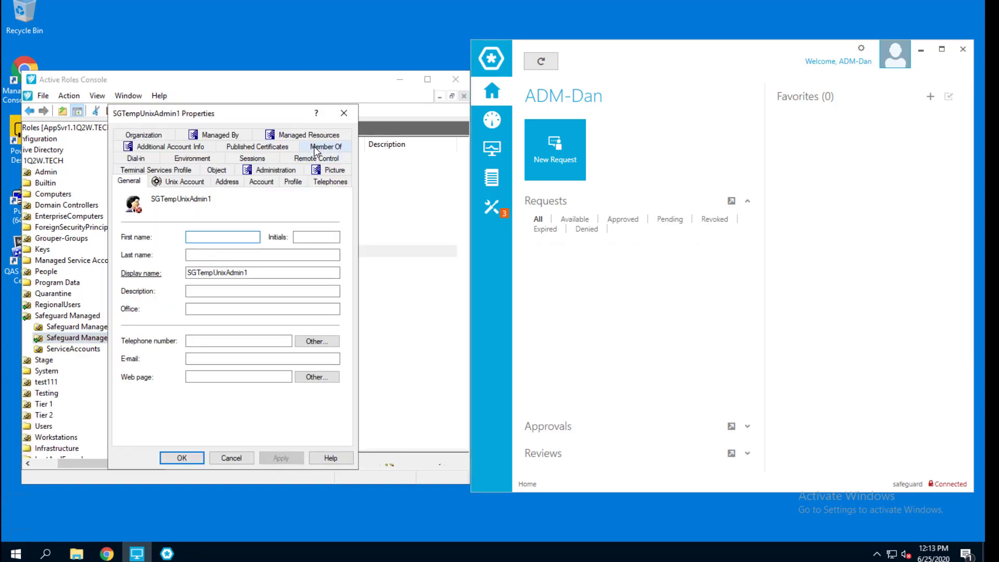
click(315, 148)
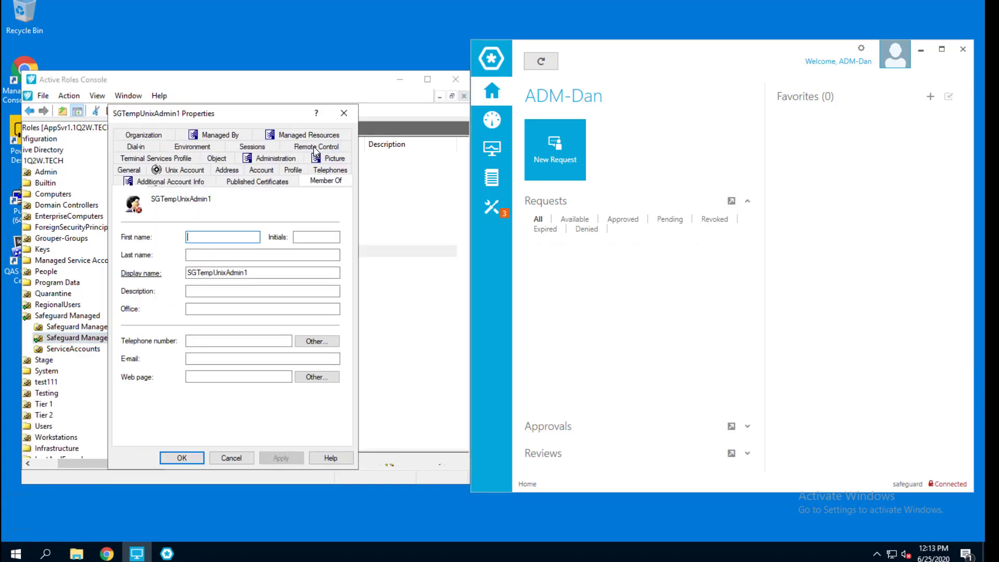
click(231, 459)
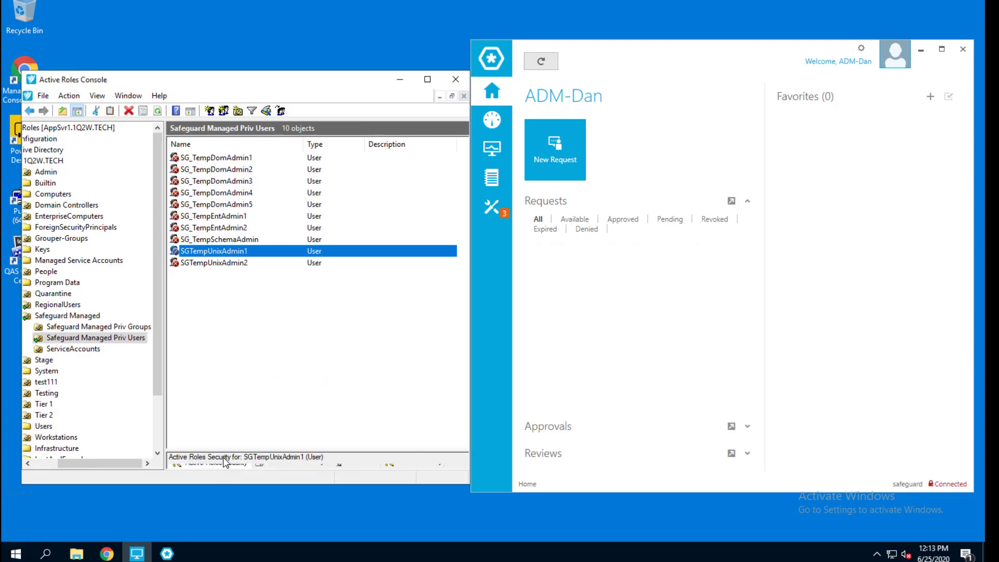